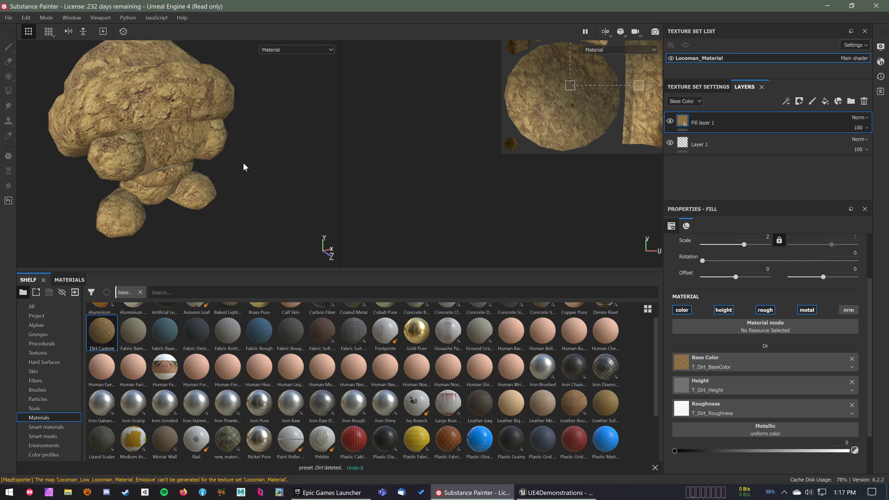
Examine the dirt material on the Locoman character model from the front and at an angle
{"action": "middle_click_drag", "start_coordinate": [235, 144], "coordinate": [280, 185], "text": "alt"}
{"action": "right_click_drag", "start_coordinate": [281, 184], "coordinate": [184, 170], "text": "alt"}
{"action": "left_click_drag", "start_coordinate": [184, 170], "coordinate": [147, 161], "text": "alt"}
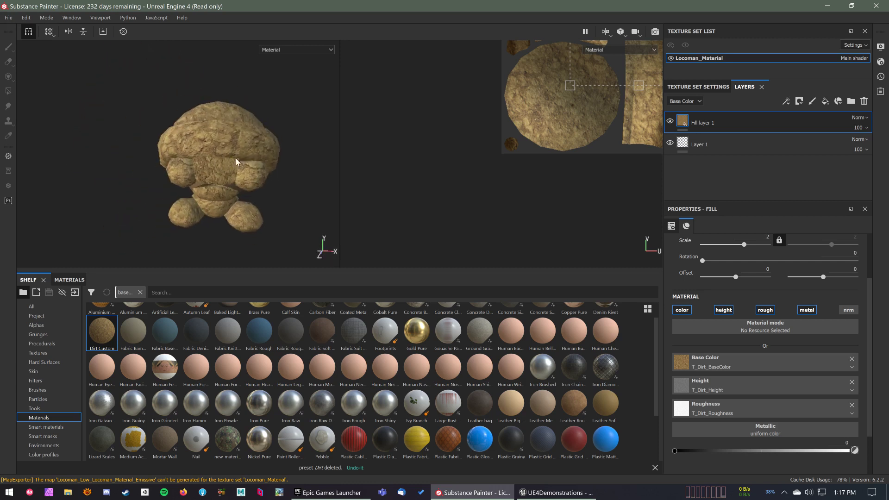
{"action": "middle_click_drag", "start_coordinate": [232, 146], "coordinate": [204, 134], "text": "alt"}
{"action": "right_click_drag", "start_coordinate": [203, 134], "coordinate": [246, 143], "text": "alt"}
{"action": "left_click_drag", "start_coordinate": [245, 143], "coordinate": [251, 168], "text": "alt"}
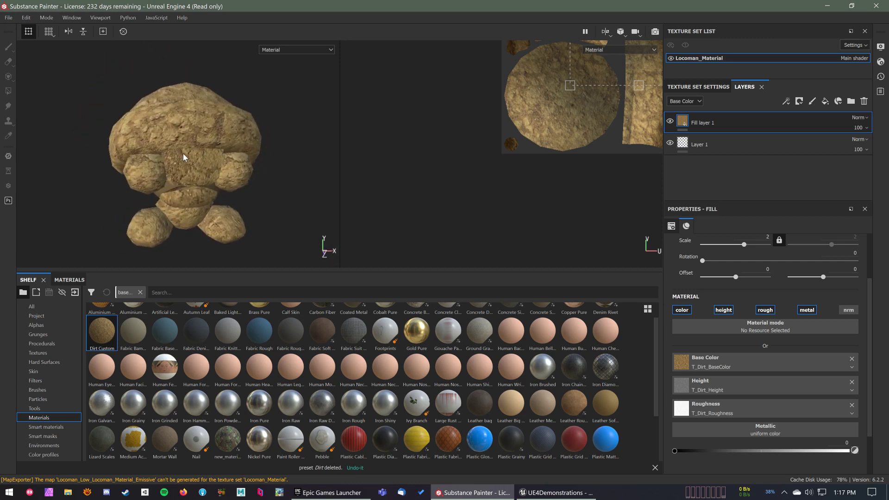
{"action": "left_click_drag", "start_coordinate": [184, 157], "coordinate": [168, 145], "text": "alt"}
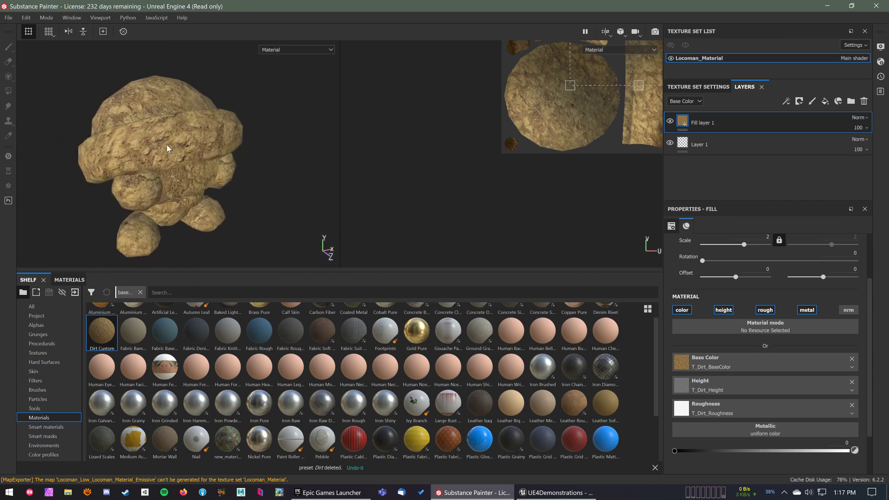
Start a texture export using the Unreal Engine 4 (Packed) (from cache) output template
{"action": "left_click", "coordinate": [8, 18]}
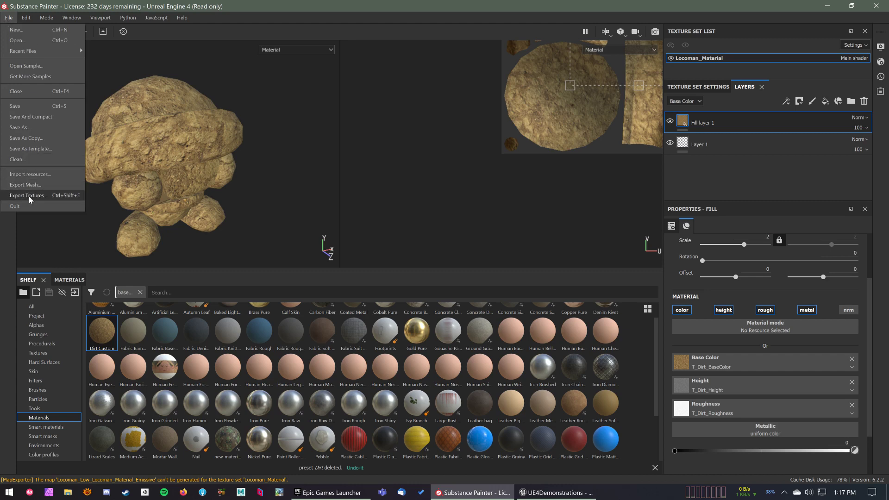
{"action": "left_click", "coordinate": [41, 197]}
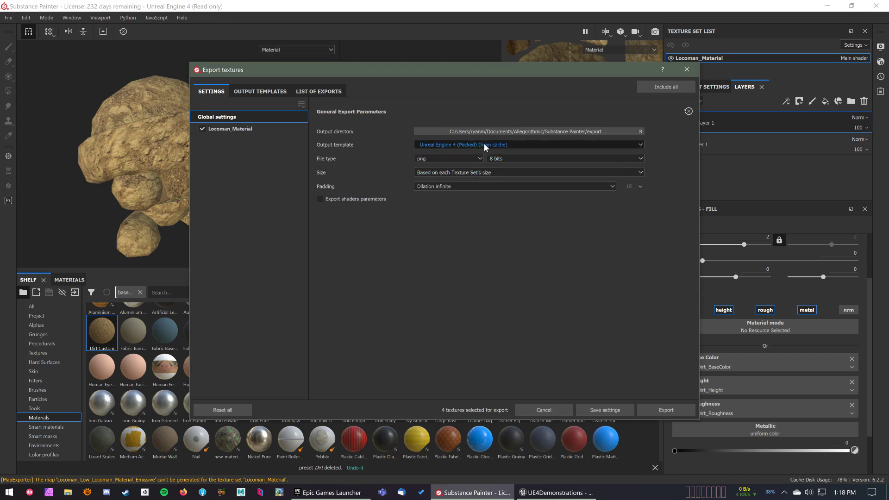
{"action": "left_click", "coordinate": [449, 146]}
{"action": "scroll", "coordinate": [463, 174], "scroll_direction": "up", "scroll_amount": 5}
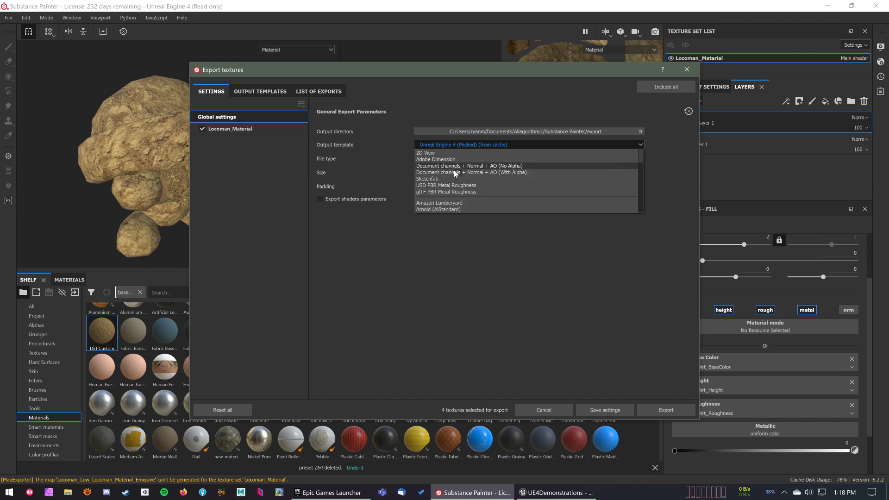
{"action": "scroll", "coordinate": [451, 177], "scroll_direction": "down", "scroll_amount": 10}
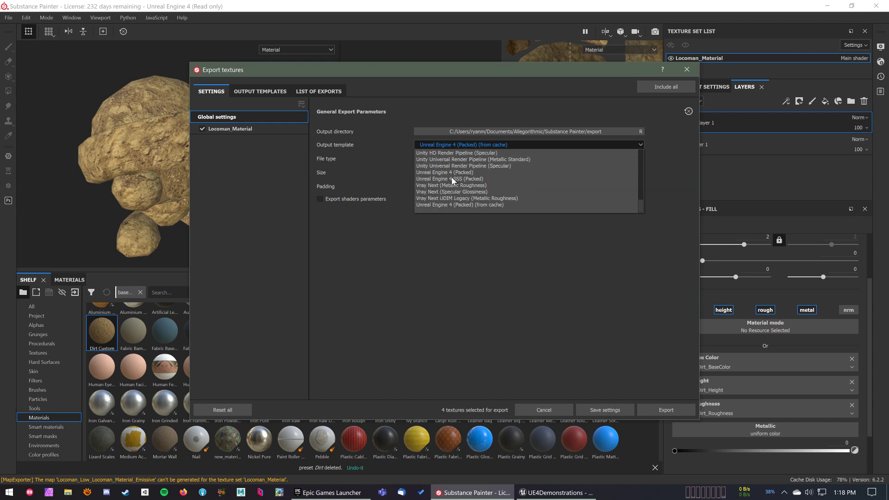
{"action": "left_click", "coordinate": [449, 205]}
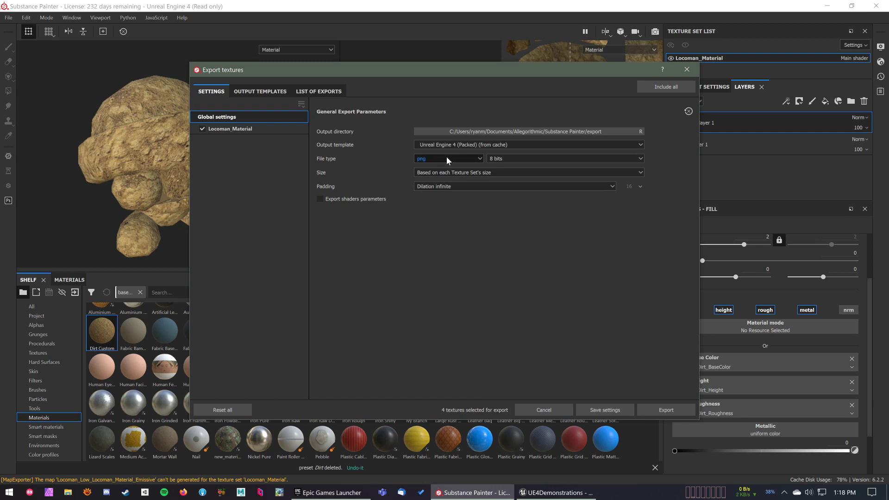
Set the export size to 1024 and the padding to Dilation infinite
{"action": "left_click", "coordinate": [509, 173]}
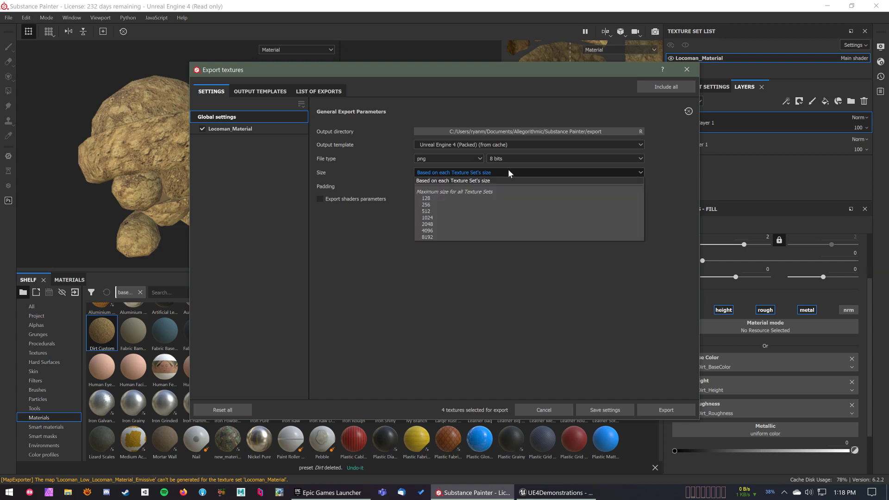
{"action": "left_click", "coordinate": [465, 217]}
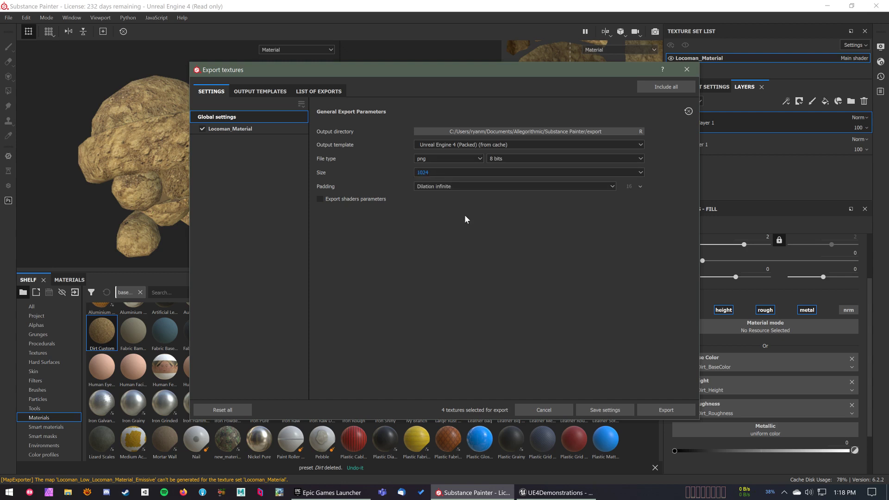
{"action": "left_click", "coordinate": [446, 187]}
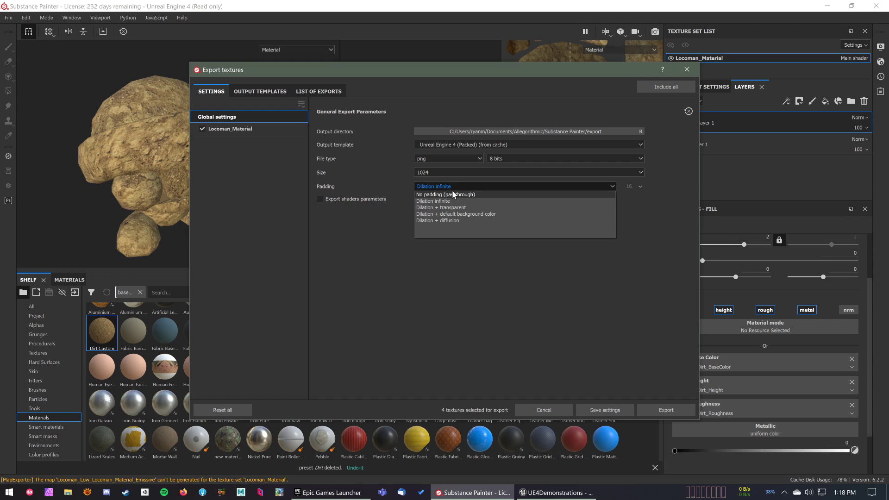
{"action": "left_click", "coordinate": [447, 201]}
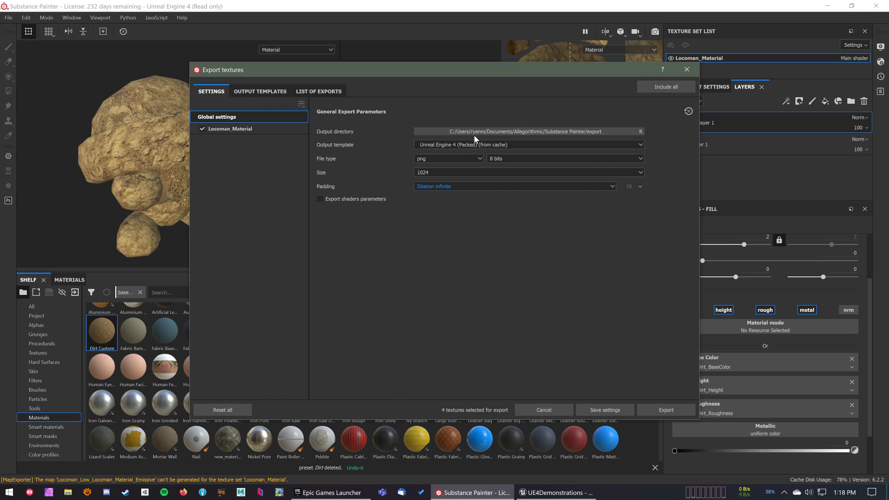
Set the output directory to the Desktop folder and export the textures
{"action": "left_click", "coordinate": [509, 132]}
{"action": "scroll", "coordinate": [229, 195], "scroll_direction": "down", "scroll_amount": 5}
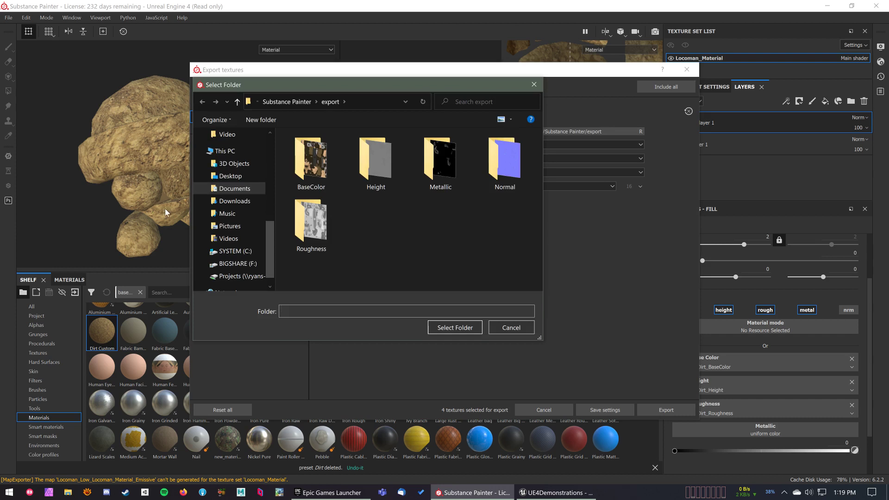
{"action": "left_click", "coordinate": [230, 175]}
{"action": "left_click", "coordinate": [455, 327]}
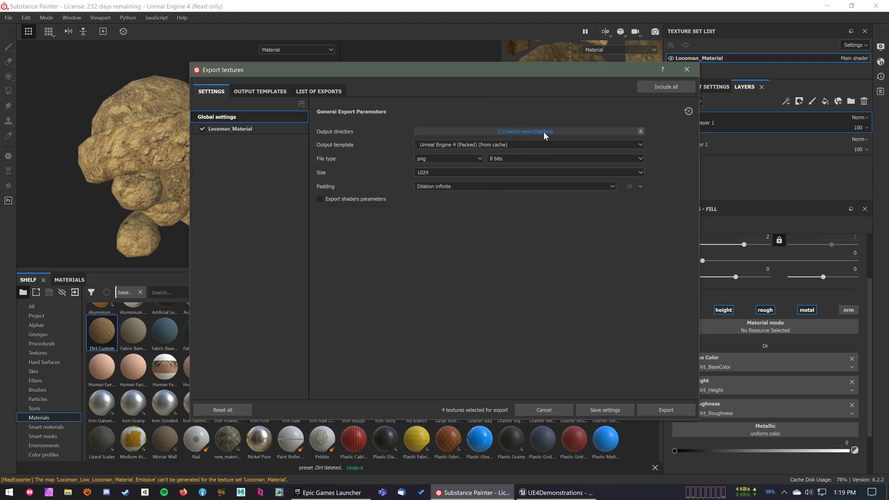
{"action": "left_click", "coordinate": [676, 412]}
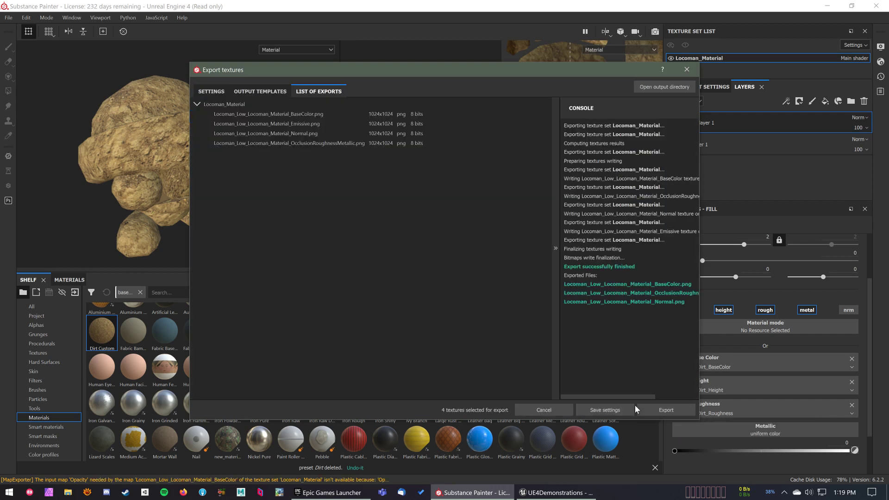
Open the export output directory and delete T_Dirt_Roughness.png, T_Dirt_Height.png and T_Dirt_BaseColor.png
{"action": "left_click", "coordinate": [664, 87]}
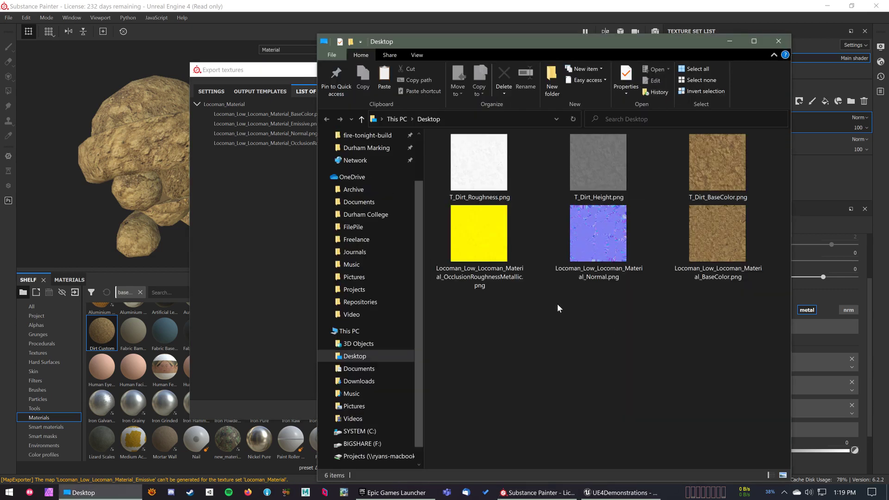
{"action": "left_click", "coordinate": [481, 167]}
{"action": "left_click", "coordinate": [629, 175]}
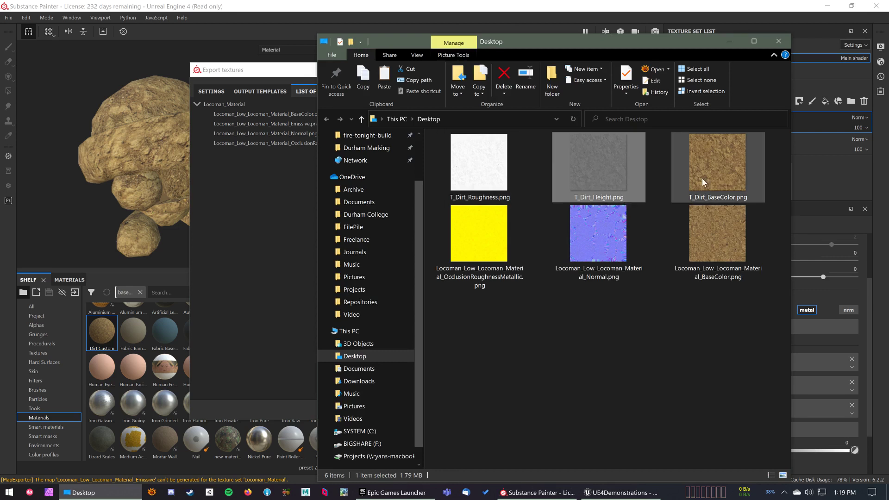
{"action": "left_click_drag", "start_coordinate": [786, 162], "coordinate": [435, 176]}
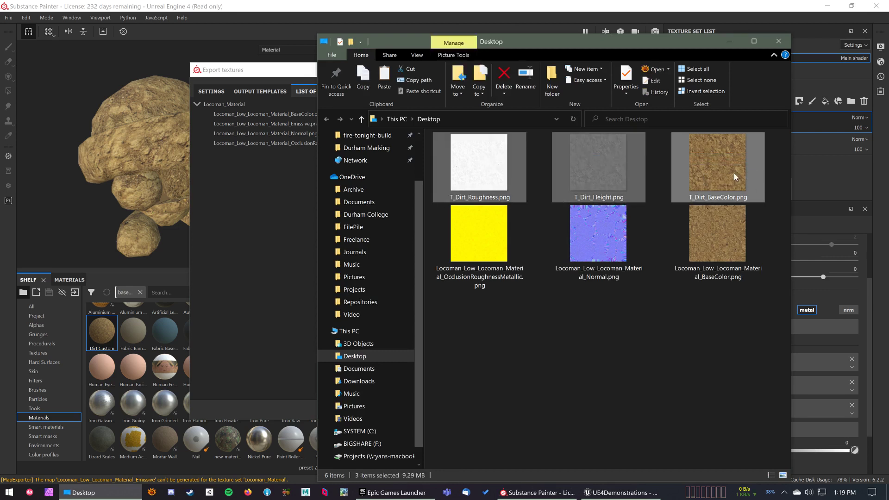
{"action": "left_click", "coordinate": [483, 170]}
{"action": "left_click", "coordinate": [592, 171]}
{"action": "left_click", "coordinate": [713, 174]}
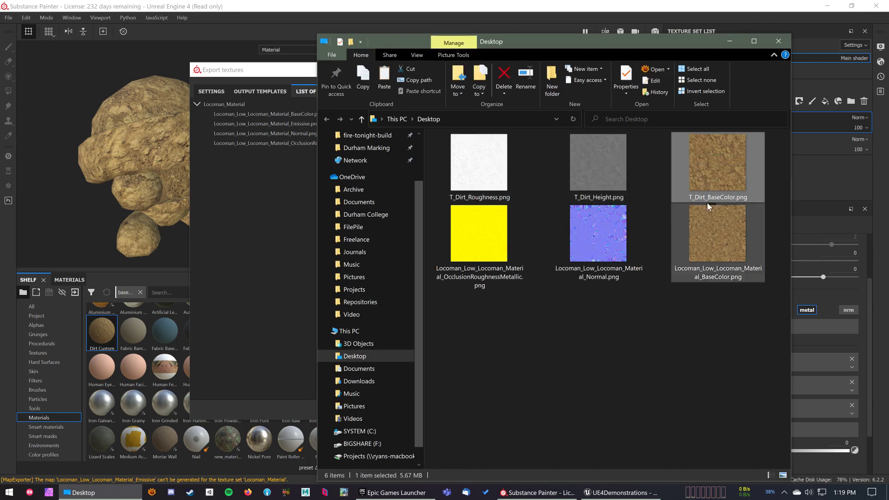
{"action": "left_click_drag", "start_coordinate": [775, 164], "coordinate": [436, 160]}
{"action": "key", "text": "Delete"}
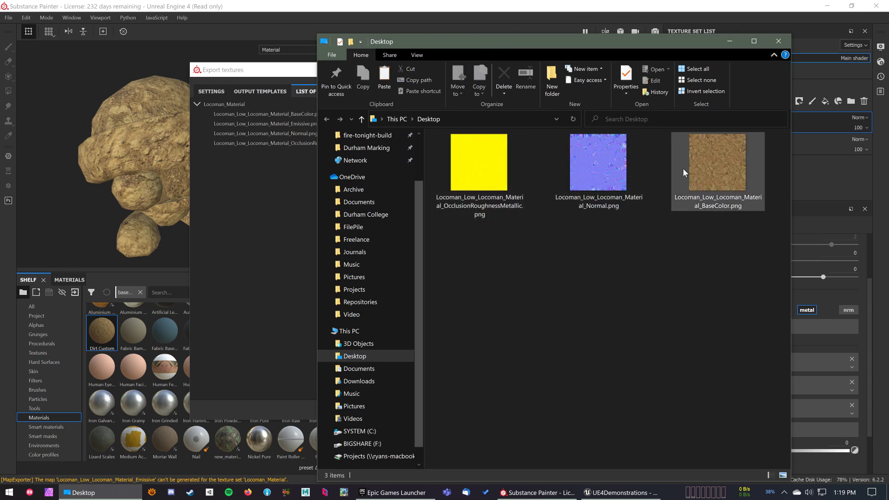
Preview the exported Locoman base color texture in the image viewer, close it and select the normal map file
{"action": "double_click", "coordinate": [727, 176]}
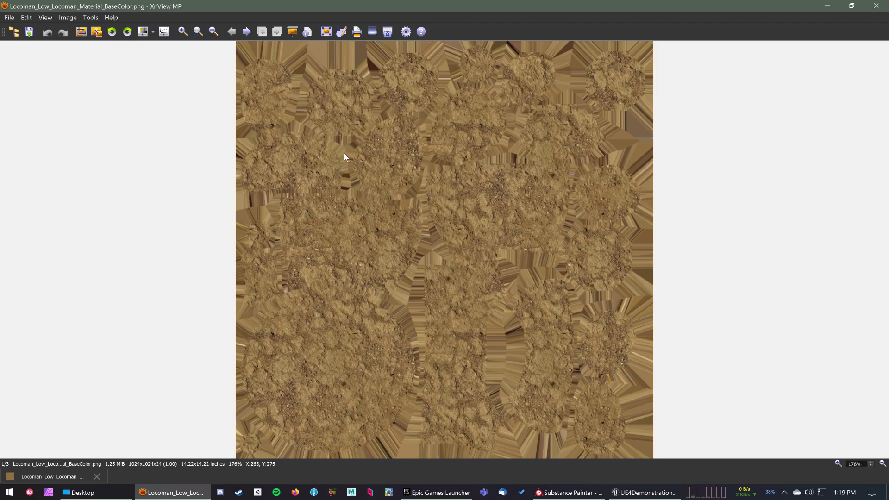
{"action": "left_click", "coordinate": [876, 5]}
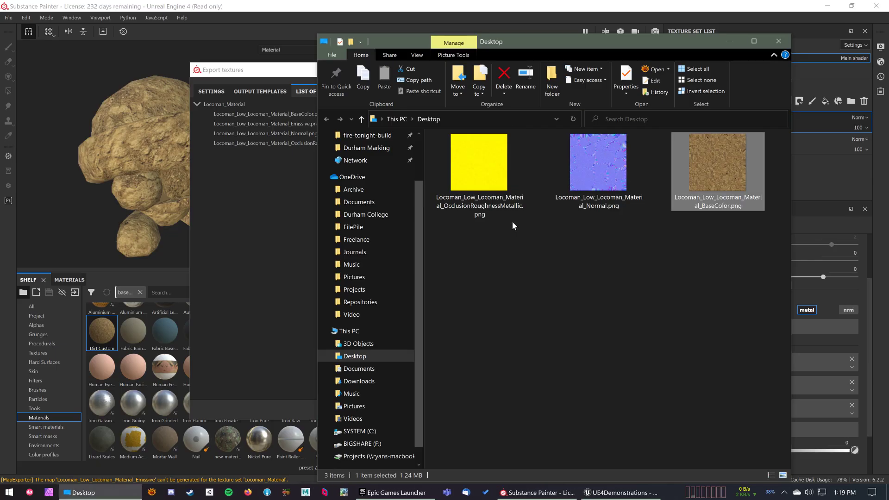
{"action": "left_click", "coordinate": [581, 168]}
Open Locoman_Low_Locoman_Material_OcclusionRoughnessMetallic.png with Adobe Photoshop CC 2019
{"action": "left_click", "coordinate": [500, 176]}
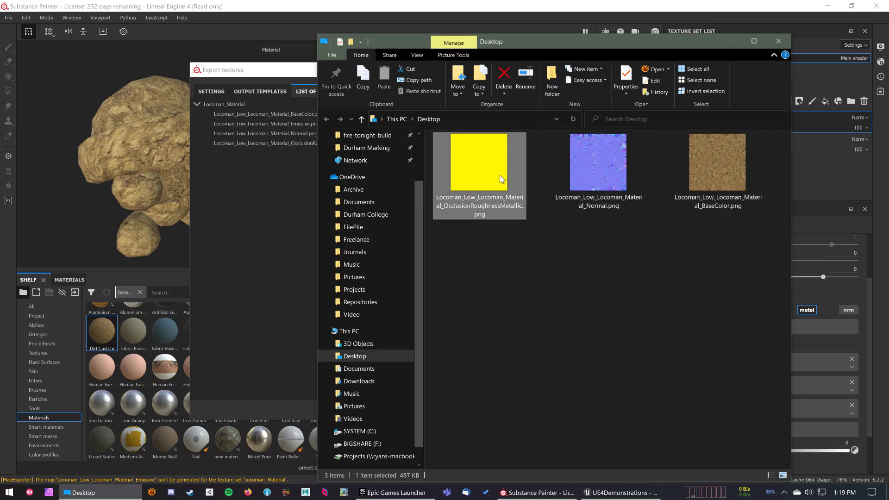
{"action": "right_click", "coordinate": [477, 168]}
{"action": "mouse_move", "coordinate": [516, 328]}
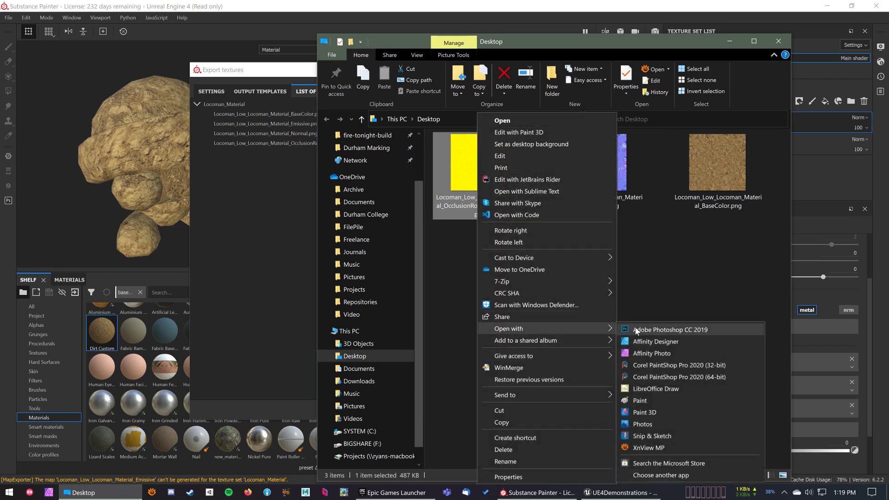
{"action": "left_click", "coordinate": [636, 330]}
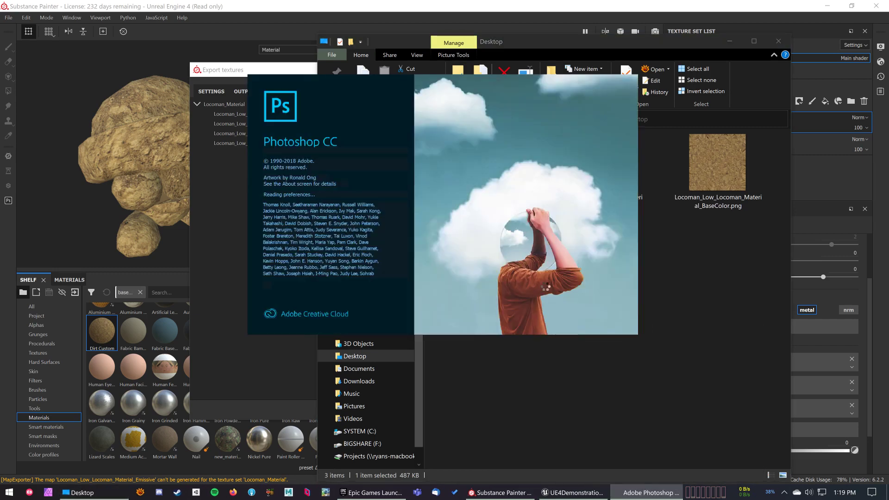
{"action": "left_click", "coordinate": [542, 334]}
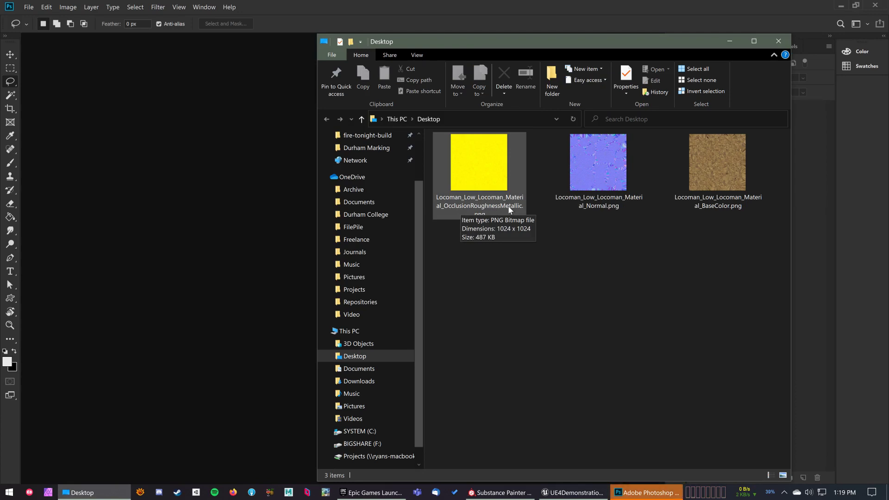
{"action": "left_click", "coordinate": [243, 234]}
{"action": "left_click", "coordinate": [482, 199]}
{"action": "key", "text": "alt+Tab"}
{"action": "left_click_drag", "start_coordinate": [487, 162], "coordinate": [240, 210]}
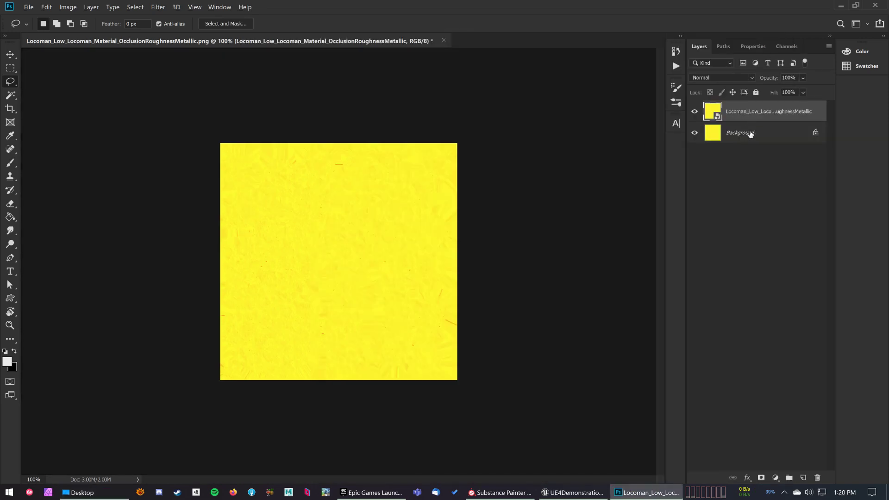
{"action": "key", "text": "Delete"}
{"action": "scroll", "coordinate": [335, 245], "scroll_direction": "up", "scroll_amount": 1, "text": "alt"}
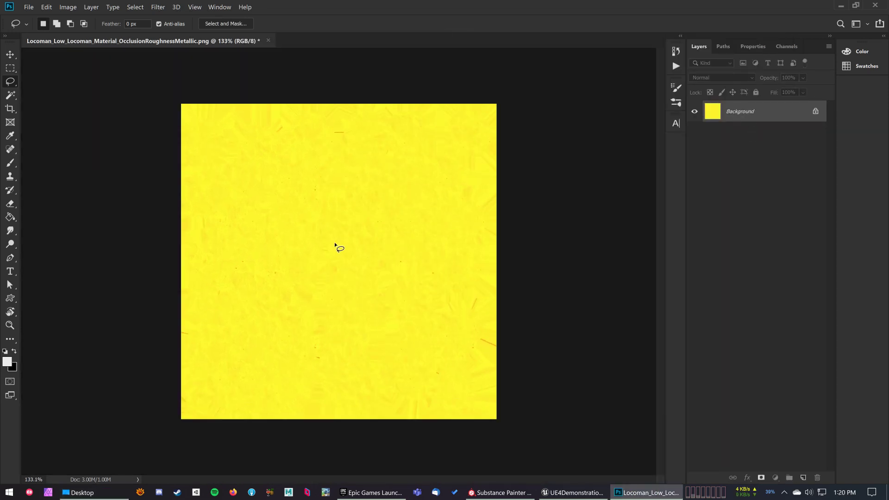
Examine the Red, Green and Blue channels of the OcclusionRoughnessMetallic texture individually and compare them with the map order in its file name
{"action": "key", "text": "alt+Tab"}
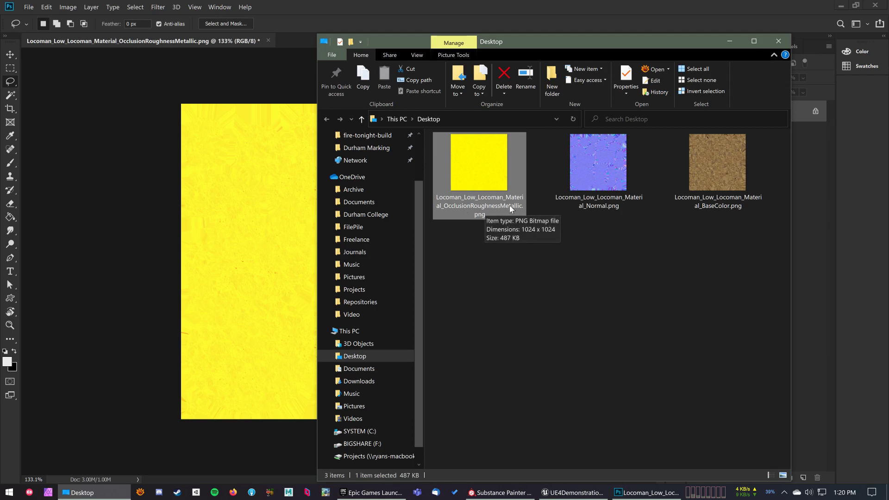
{"action": "key", "text": "alt+Tab"}
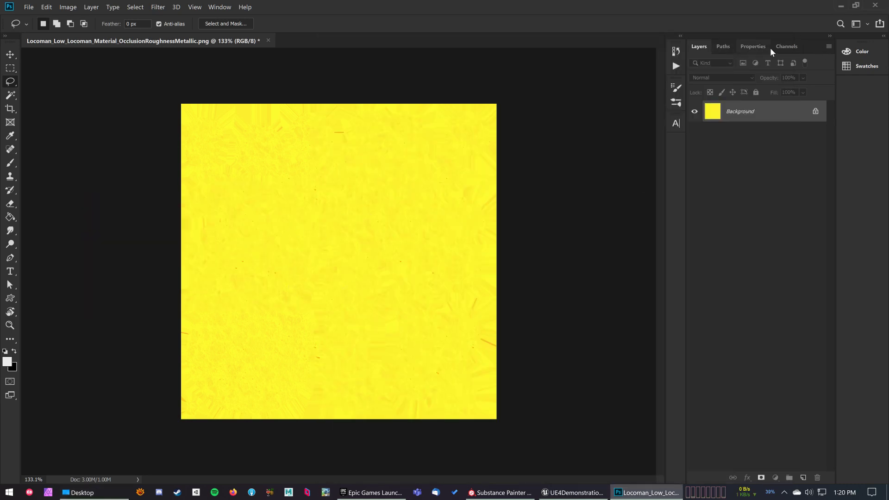
{"action": "left_click", "coordinate": [787, 49]}
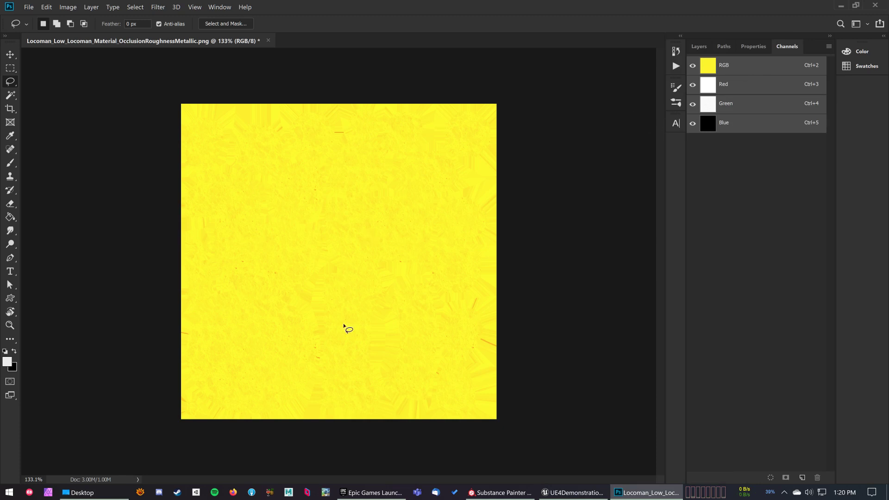
{"action": "left_click", "coordinate": [769, 90]}
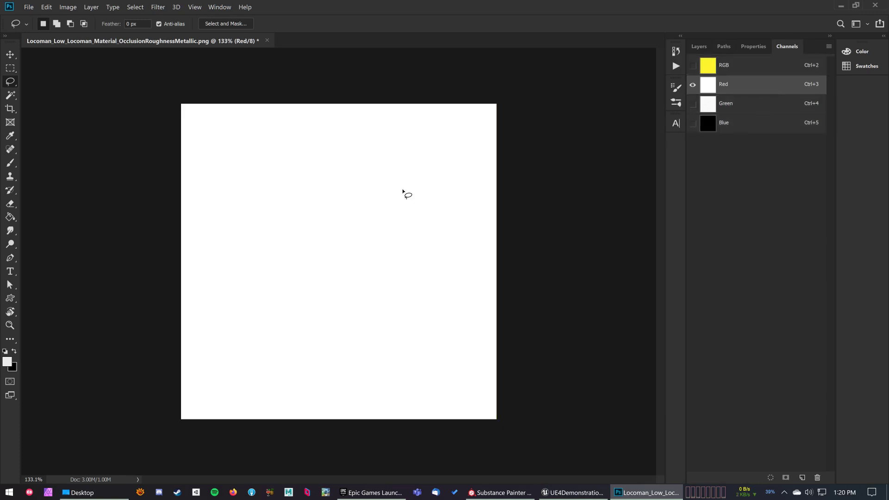
{"action": "left_click", "coordinate": [750, 108]}
{"action": "left_click", "coordinate": [749, 121]}
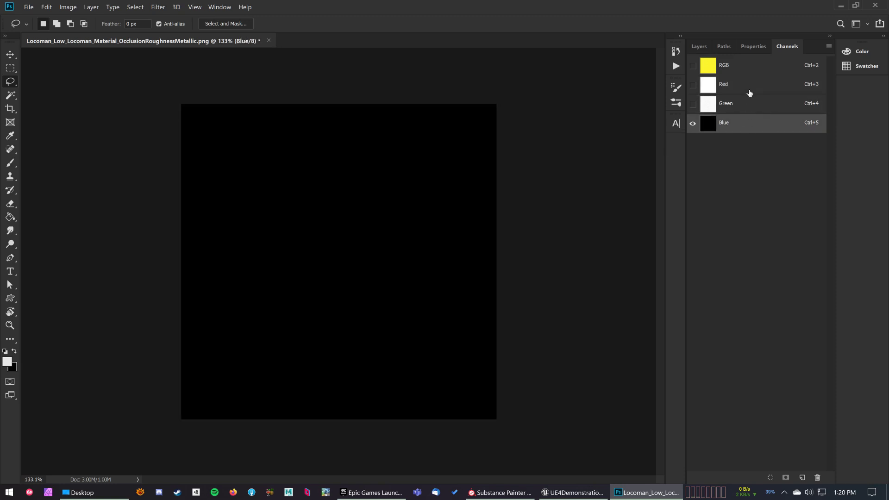
{"action": "left_click", "coordinate": [752, 90]}
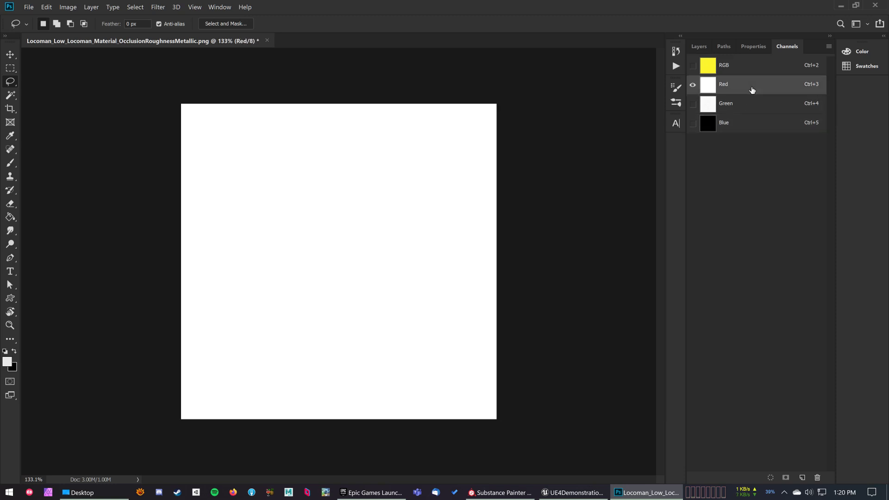
{"action": "key", "text": "alt+Tab"}
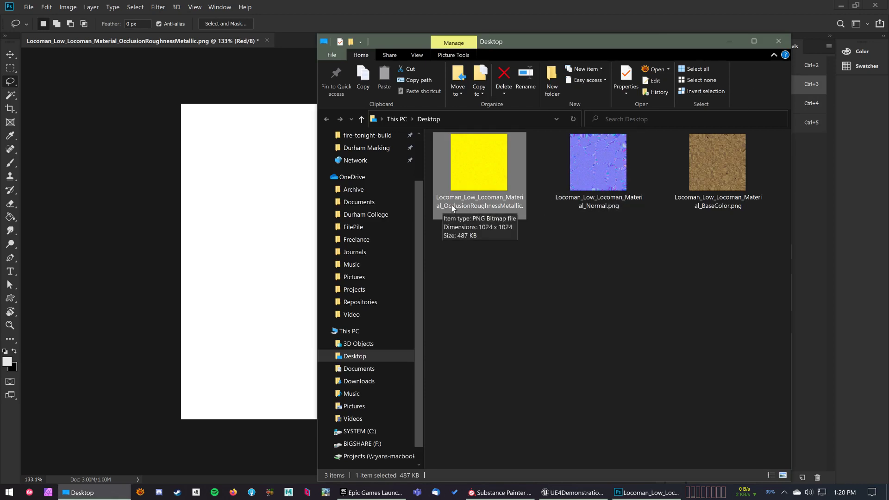
Compare the Green and Blue channels of the packed texture with the Roughness and Metallic positions in its file name
{"action": "key", "text": "alt+Tab"}
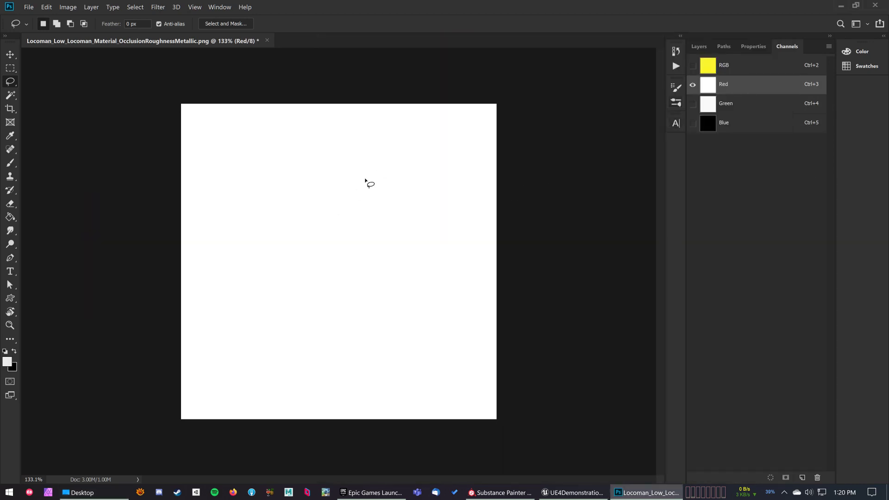
{"action": "left_click", "coordinate": [731, 101]}
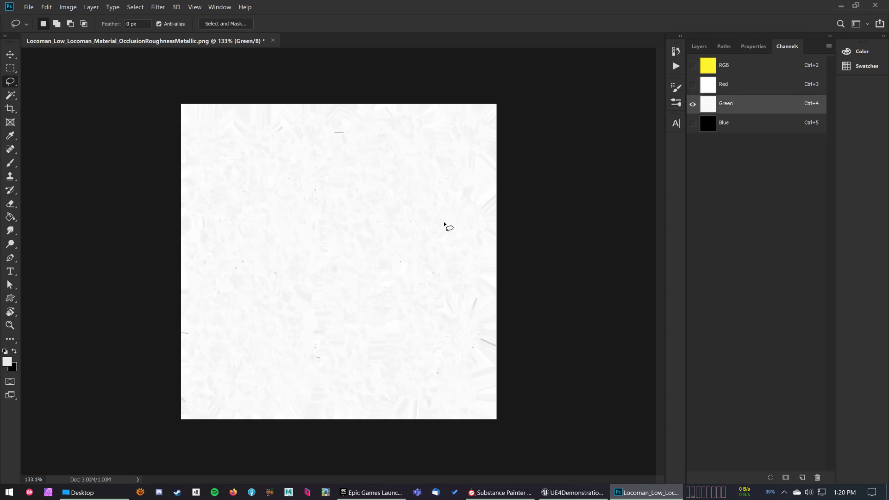
{"action": "key", "text": "alt+Tab"}
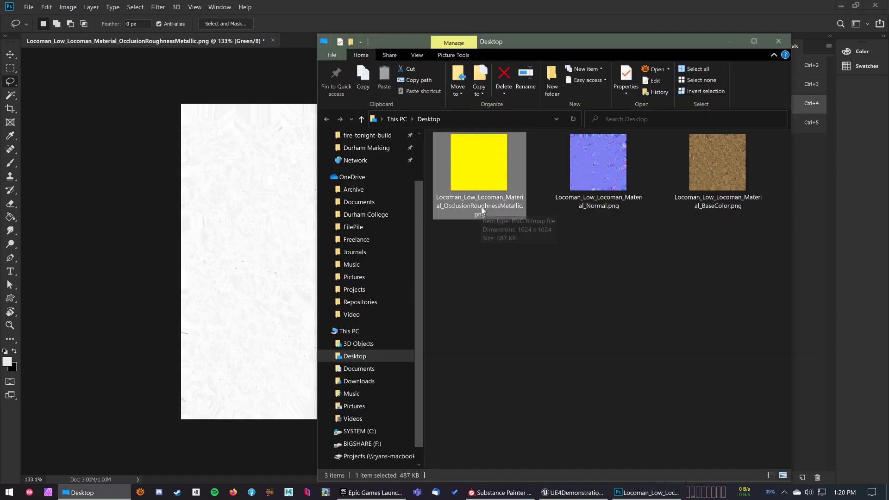
{"action": "key", "text": "alt+Tab"}
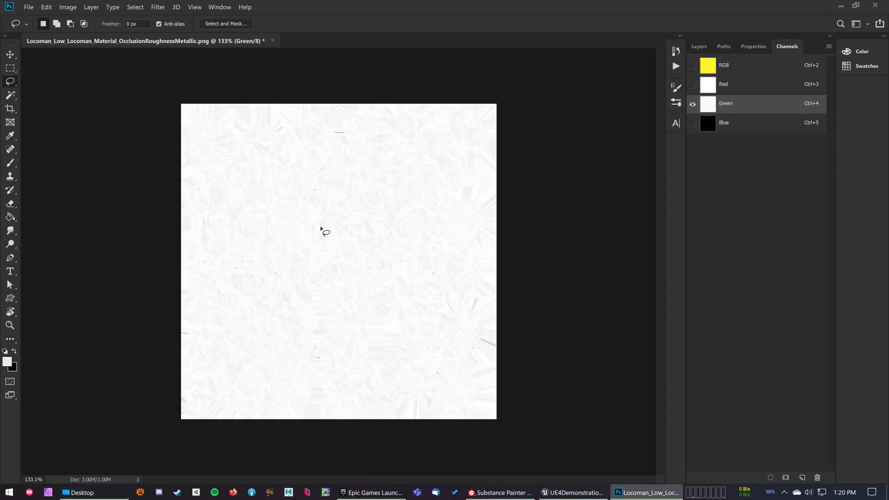
{"action": "scroll", "coordinate": [327, 241], "scroll_direction": "up", "scroll_amount": 3, "text": "alt"}
{"action": "scroll", "coordinate": [387, 232], "scroll_direction": "down", "scroll_amount": 2, "text": "alt"}
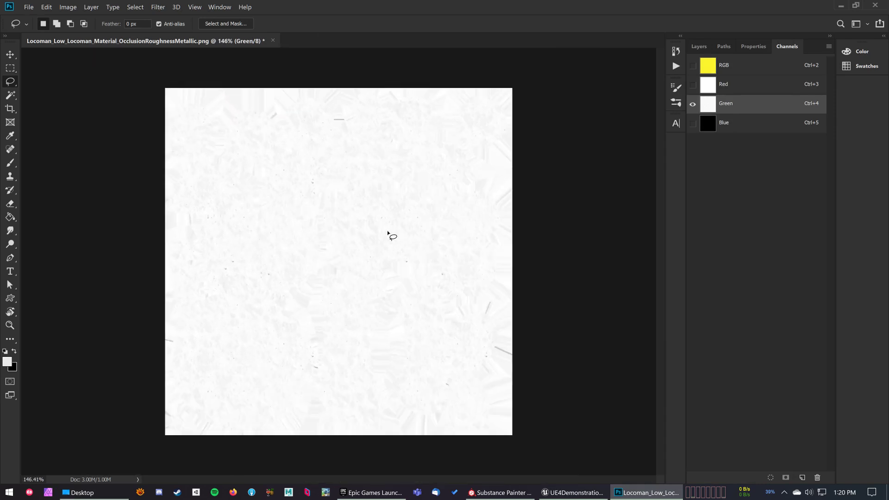
{"action": "key", "text": "ctrl+5"}
{"action": "key", "text": "alt+Tab"}
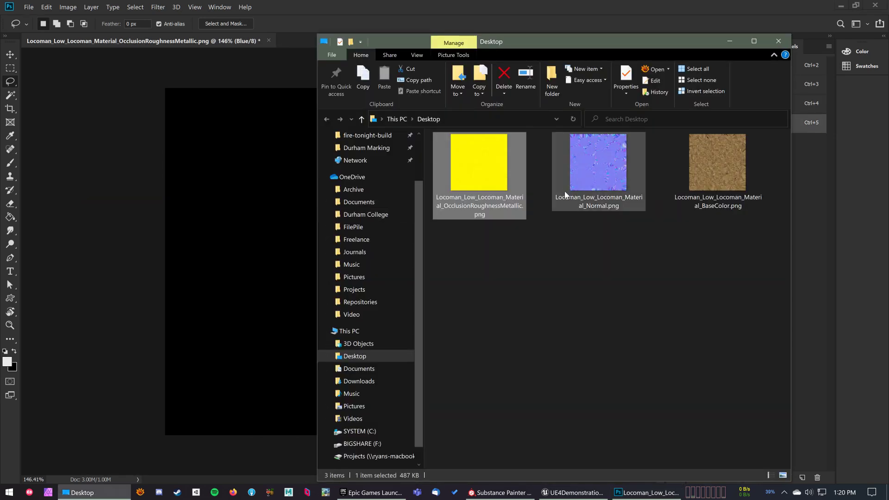
{"action": "key", "text": "alt+Tab"}
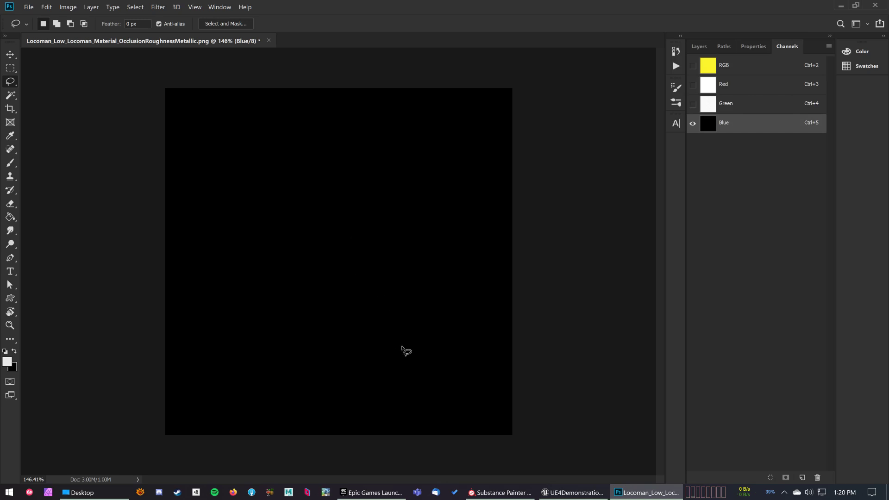
Review the Red, Green and Blue channels of the packed texture one after another
{"action": "left_click", "coordinate": [732, 102]}
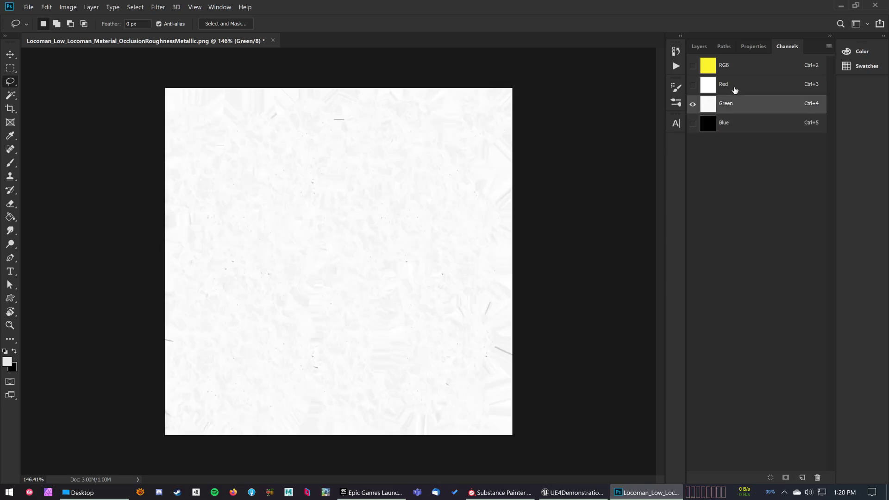
{"action": "left_click", "coordinate": [732, 88]}
{"action": "left_click", "coordinate": [733, 104]}
{"action": "left_click", "coordinate": [729, 124]}
{"action": "left_click", "coordinate": [731, 111]}
{"action": "left_click", "coordinate": [732, 87]}
{"action": "left_click", "coordinate": [732, 104]}
{"action": "left_click", "coordinate": [726, 124]}
Switch to the Unreal Editor and create a folder named Demo_Pack in the Content root
{"action": "left_click", "coordinate": [540, 491]}
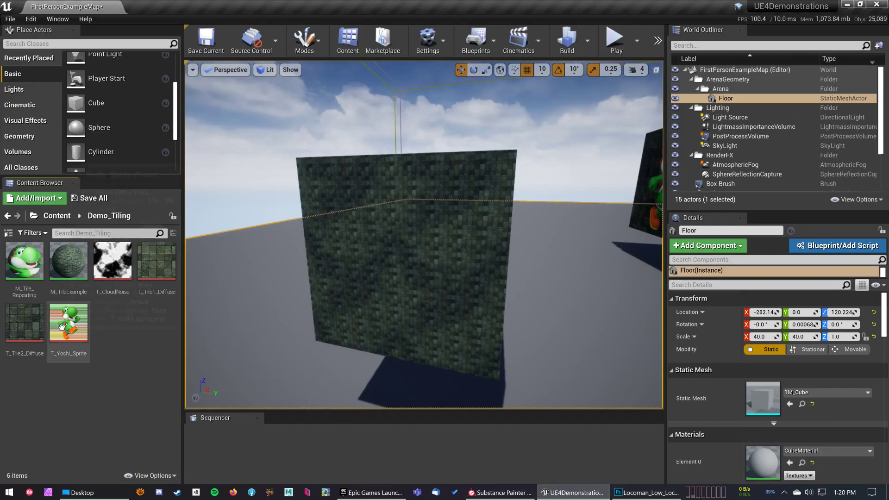
{"action": "left_click", "coordinate": [57, 216]}
{"action": "right_click", "coordinate": [73, 336]}
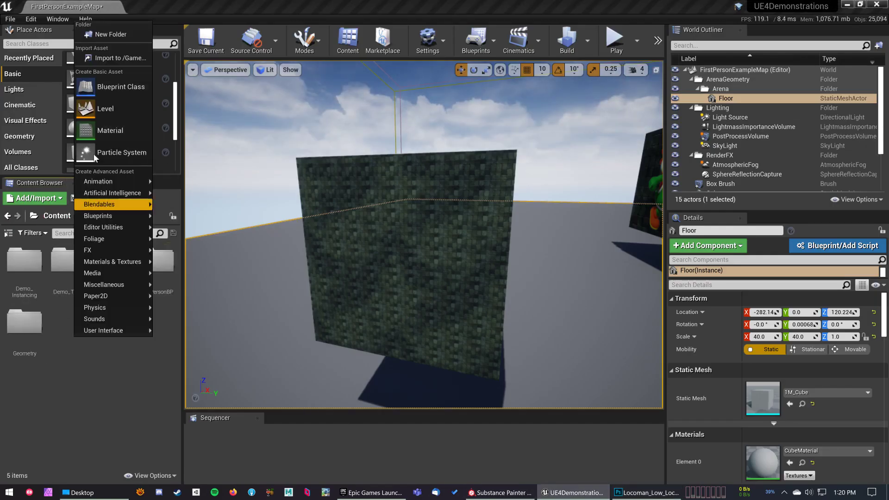
{"action": "left_click", "coordinate": [106, 35]}
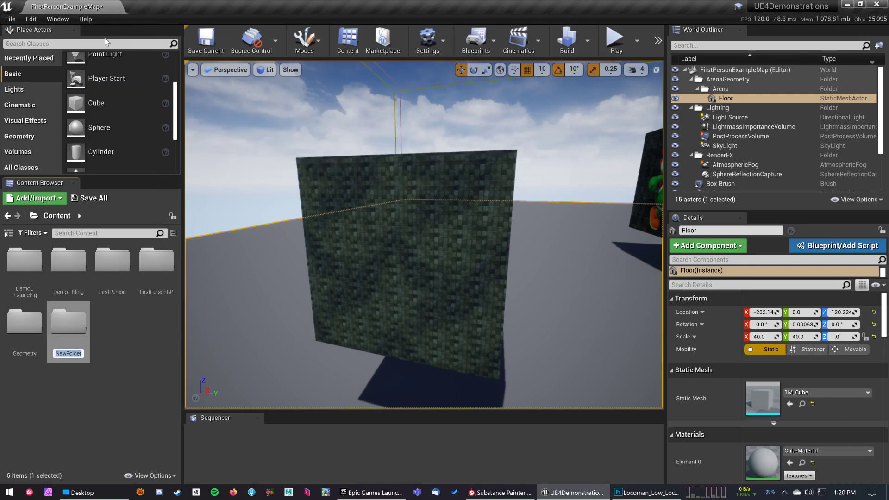
{"action": "type", "text": "Demo_Packe"}
{"action": "key", "text": "BackSpace"}
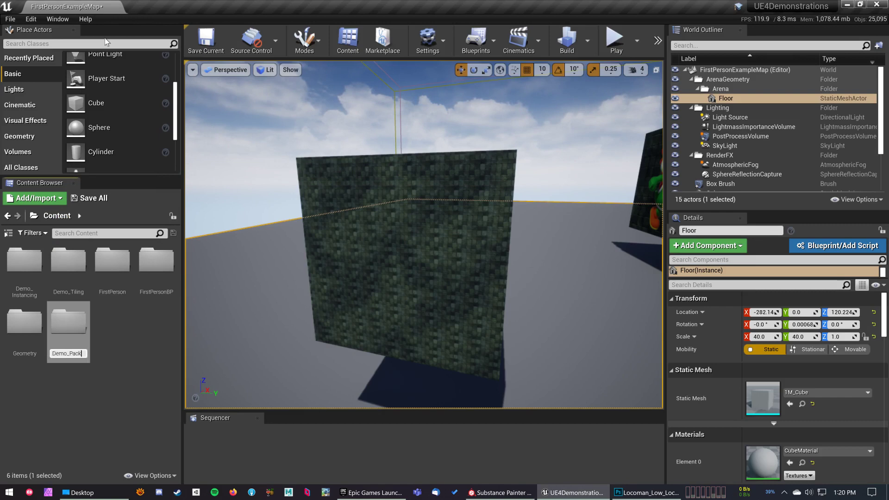
{"action": "key", "text": "Return"}
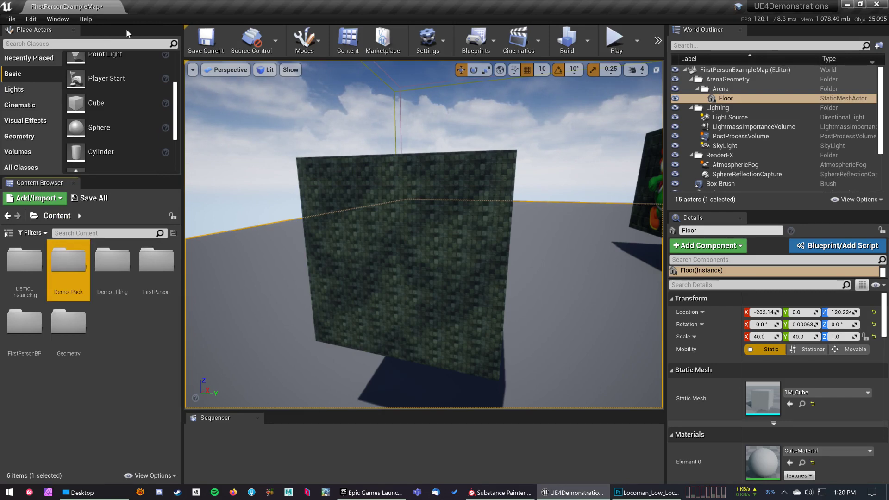
Import the three exported Locoman textures from the Desktop folder into Demo_Pack
{"action": "double_click", "coordinate": [68, 264]}
{"action": "left_click", "coordinate": [82, 493]}
{"action": "left_click_drag", "start_coordinate": [488, 272], "coordinate": [98, 314]}
Create a material named M_Locoman in Demo_Pack and open it in the Material Editor
{"action": "left_click", "coordinate": [94, 325]}
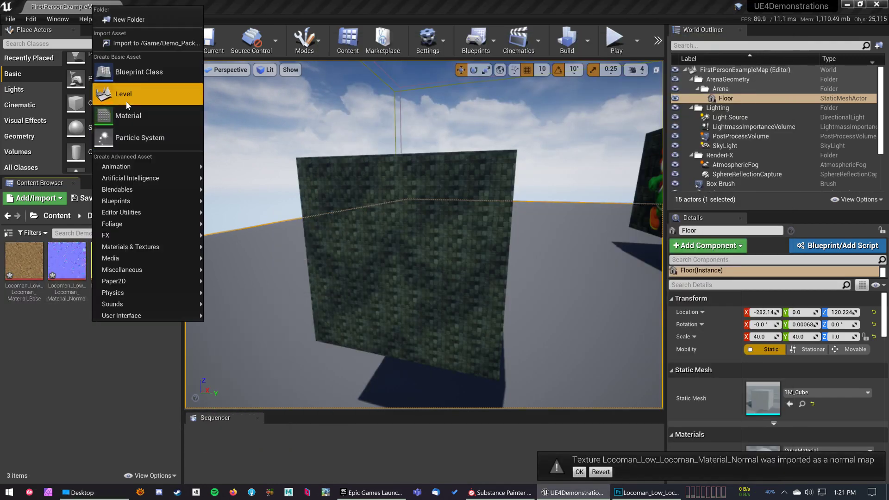
{"action": "left_click", "coordinate": [129, 115]}
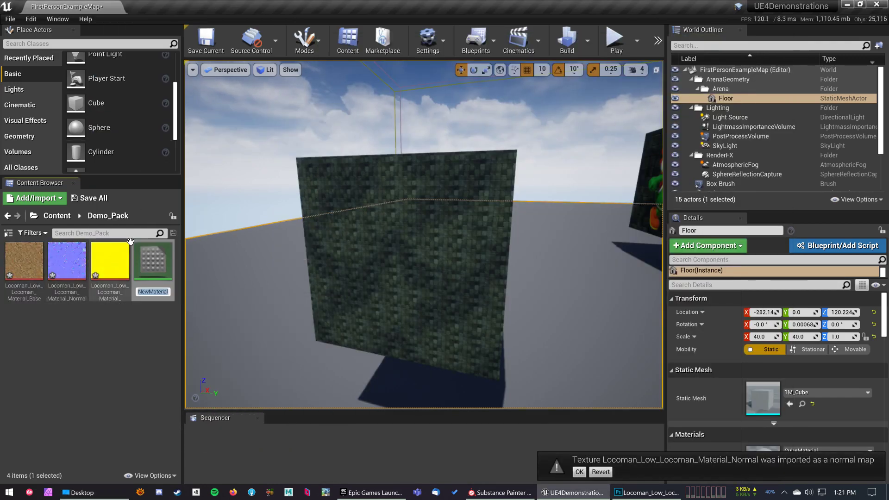
{"action": "type", "text": "M_Locoman"}
{"action": "key", "text": "Return"}
{"action": "double_click", "coordinate": [151, 253]}
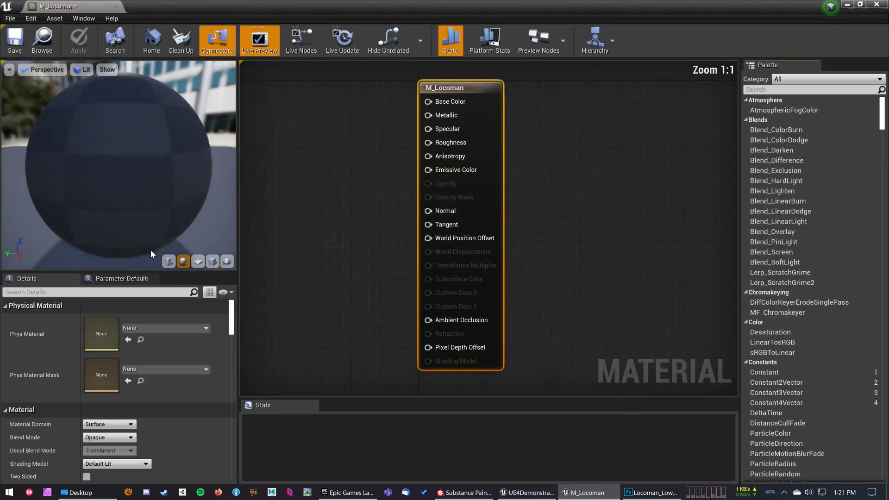
Add the base color and normal textures to the M_Locoman graph, connecting their RGB outputs to Base Color and Normal
{"action": "left_click_drag", "start_coordinate": [279, 4], "coordinate": [467, 10]}
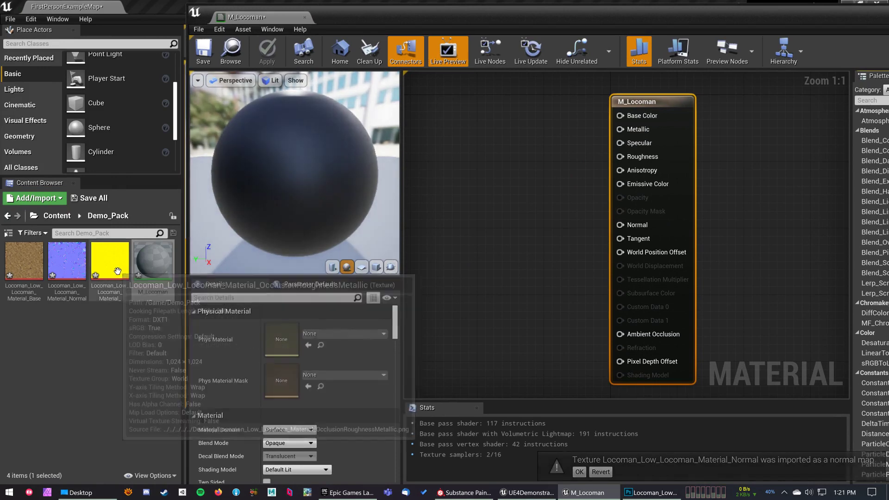
{"action": "left_click_drag", "start_coordinate": [24, 261], "coordinate": [621, 117]}
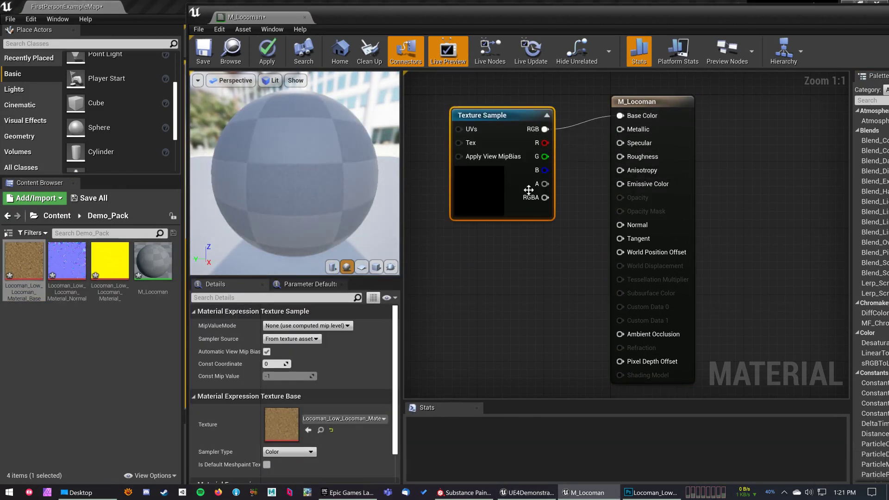
{"action": "left_click_drag", "start_coordinate": [506, 190], "coordinate": [482, 169]}
{"action": "left_click_drag", "start_coordinate": [71, 267], "coordinate": [452, 350]}
{"action": "left_click_drag", "start_coordinate": [538, 358], "coordinate": [620, 225]}
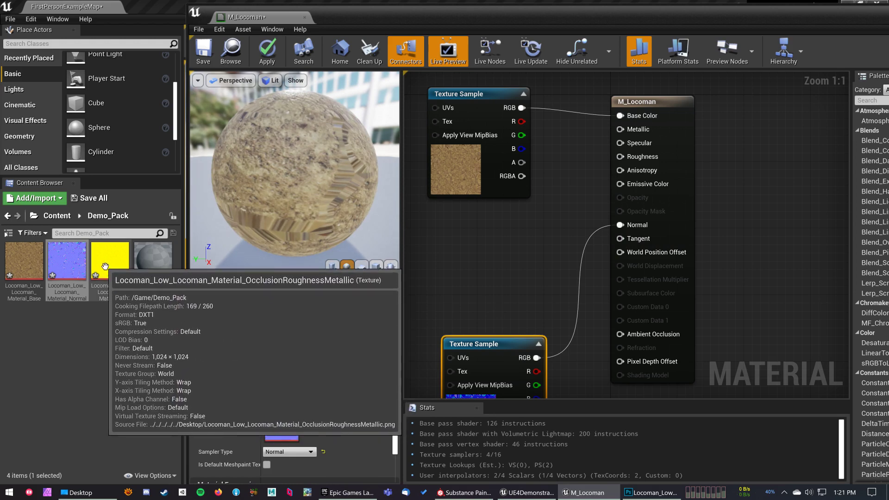
Add the OcclusionRoughnessMetallic texture to the graph between the other two samples and check its assigned texture
{"action": "left_click_drag", "start_coordinate": [105, 272], "coordinate": [448, 265]}
{"action": "left_click_drag", "start_coordinate": [116, 251], "coordinate": [468, 221]}
{"action": "left_click", "coordinate": [563, 195]}
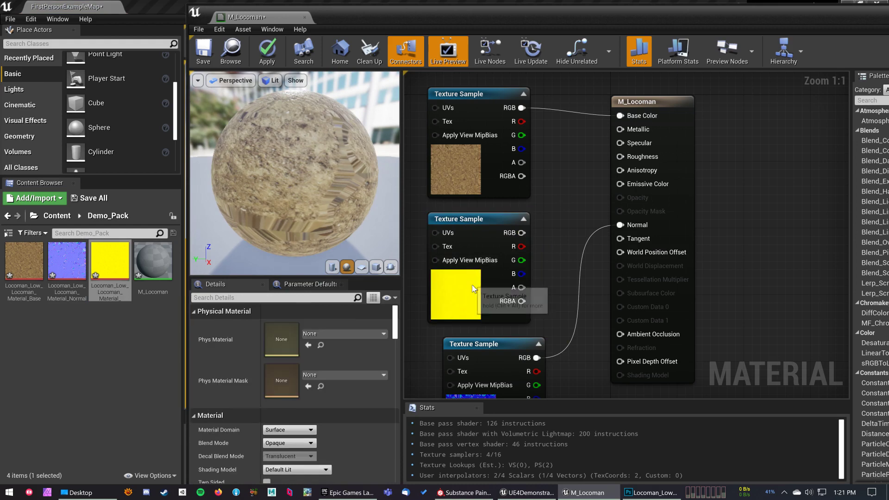
{"action": "left_click", "coordinate": [473, 286]}
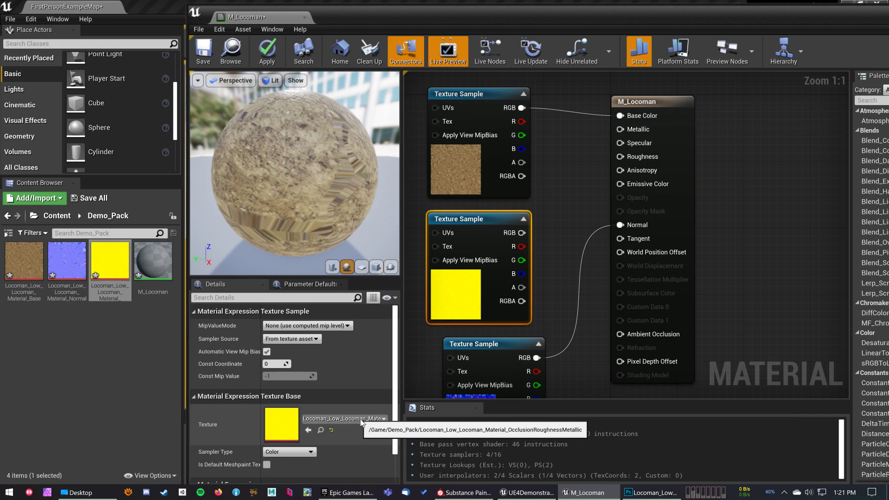
{"action": "left_click", "coordinate": [537, 270]}
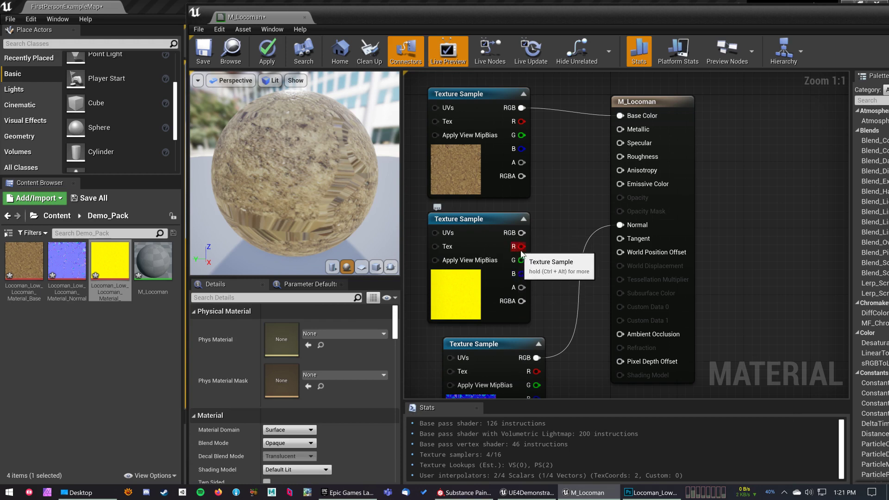
Connect the packed texture's R to Ambient Occlusion, G to Roughness and B to Metallic, and save the material
{"action": "left_click_drag", "start_coordinate": [522, 246], "coordinate": [619, 334]}
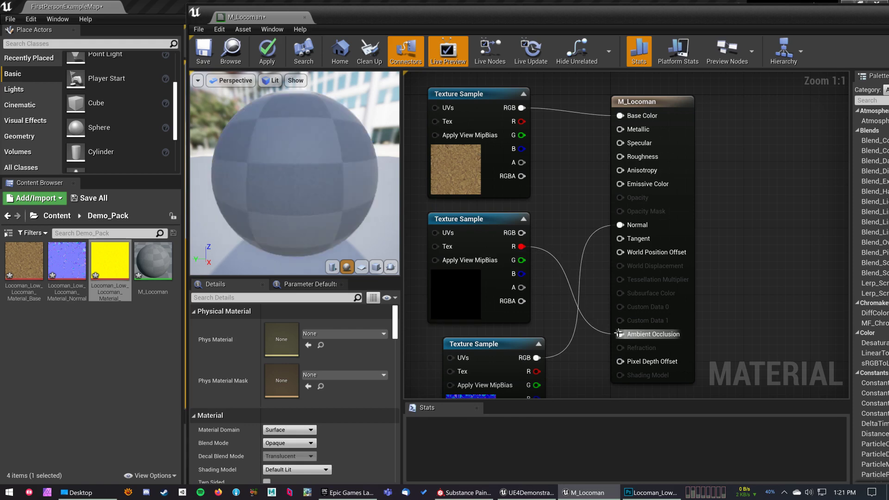
{"action": "left_click_drag", "start_coordinate": [522, 260], "coordinate": [620, 157]}
{"action": "left_click_drag", "start_coordinate": [520, 273], "coordinate": [621, 129]}
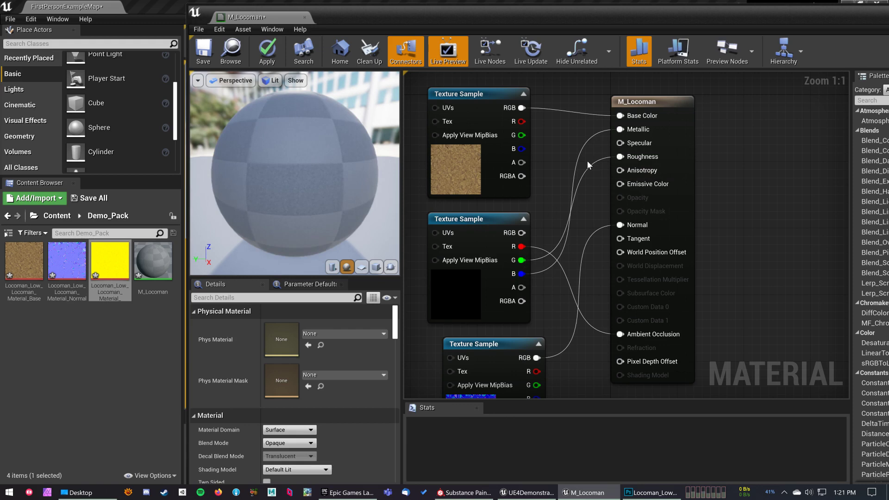
{"action": "left_click", "coordinate": [200, 54]}
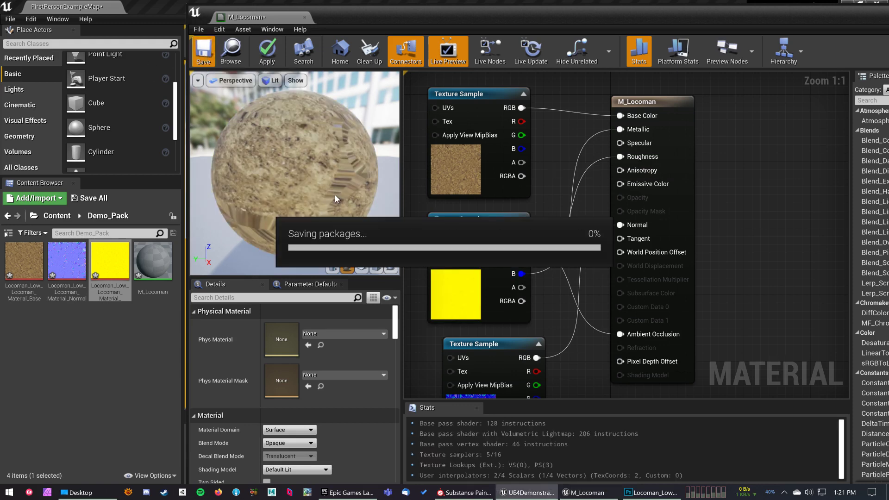
Inspect the material on the plane and sphere preview meshes from different angles
{"action": "left_click", "coordinate": [362, 267]}
{"action": "left_click_drag", "start_coordinate": [347, 245], "coordinate": [323, 191]}
{"action": "left_click", "coordinate": [347, 268]}
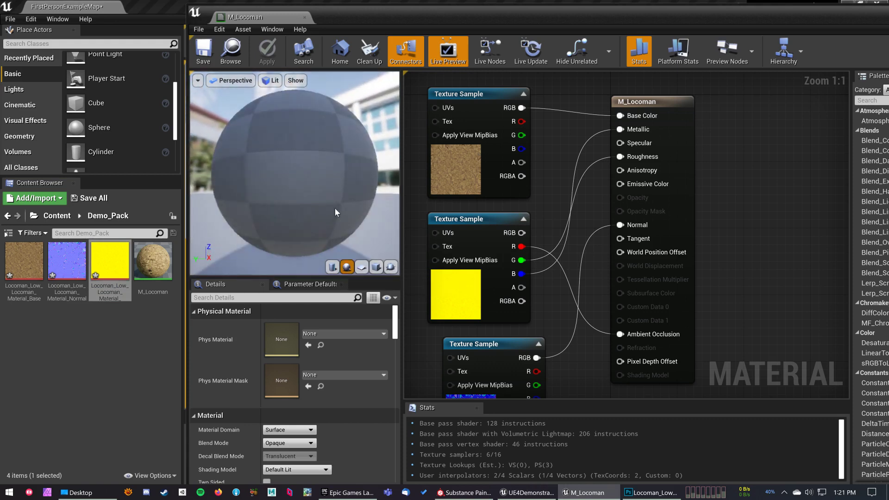
{"action": "mouse_move", "coordinate": [291, 161]}
{"action": "left_mouse_down"}
{"action": "mouse_move", "coordinate": [296, 181]}
{"action": "mouse_move", "coordinate": [291, 160]}
{"action": "left_mouse_up"}
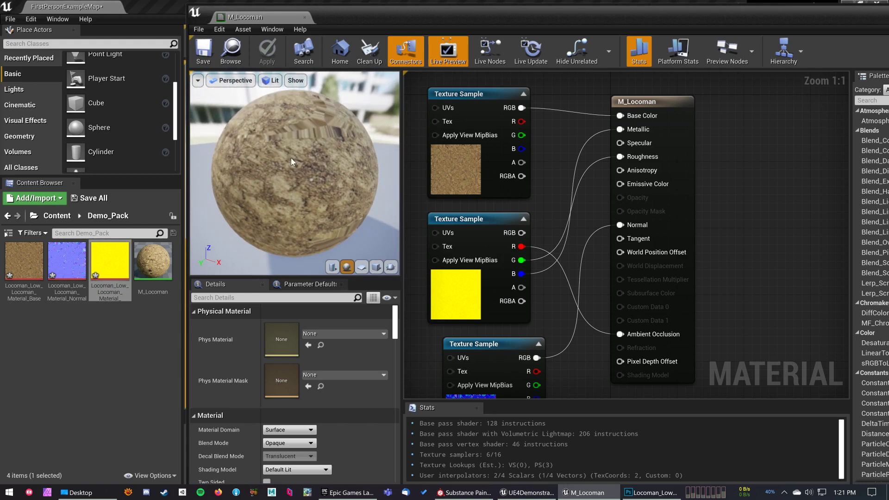